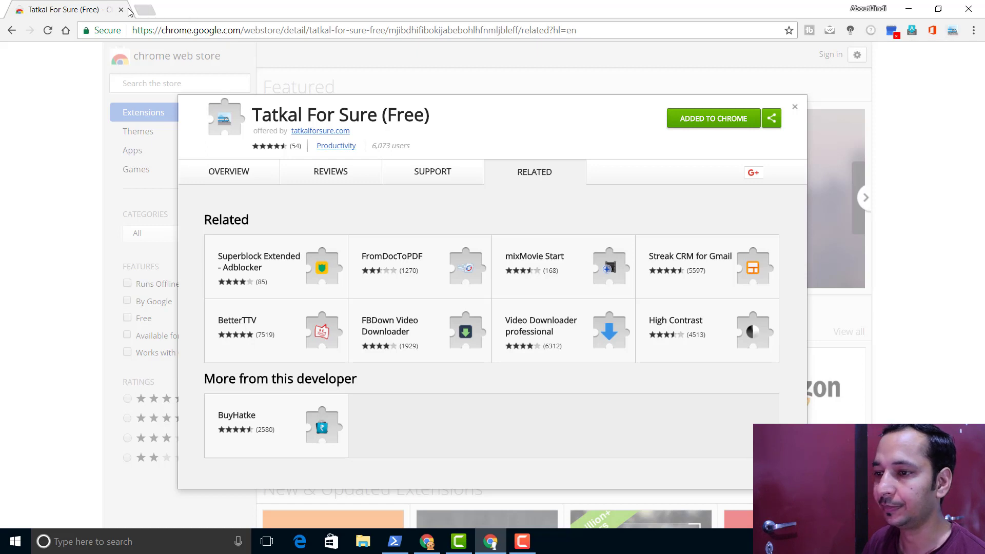
- In a new browser tab, launch Generate Ticket from the Tatkal for Sure extension popup
click(145, 10)
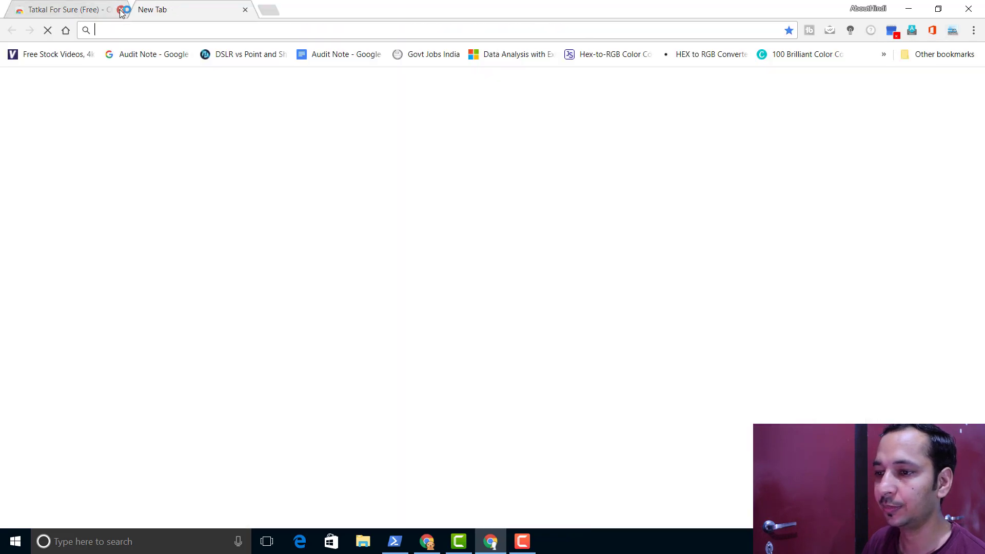
click(953, 31)
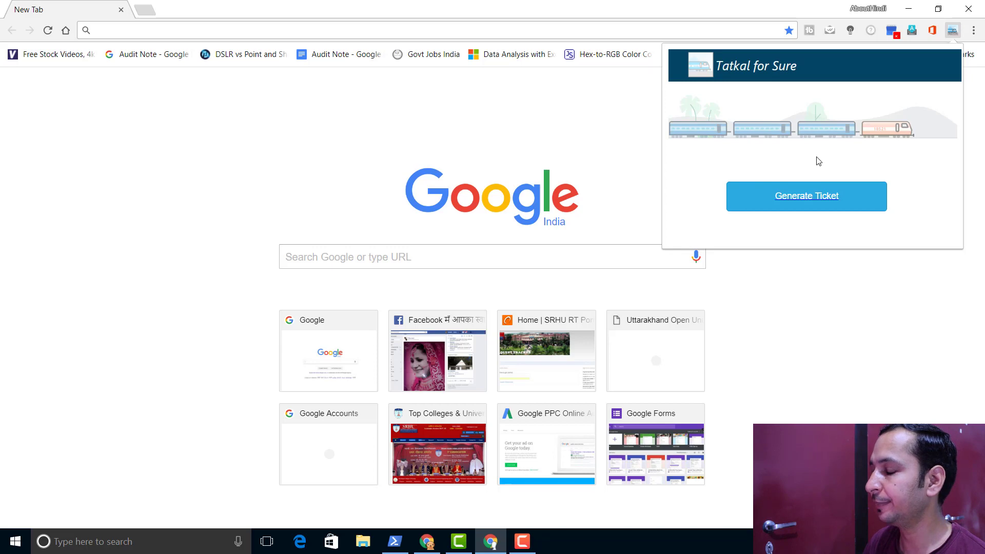
click(797, 199)
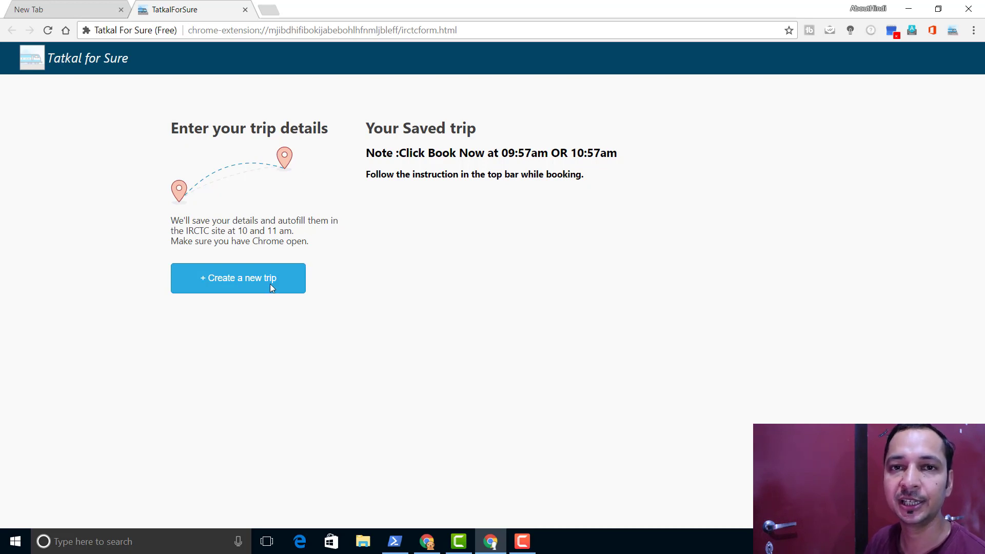
- Create a new trip and enter the IRCTC login username and account password
click(205, 281)
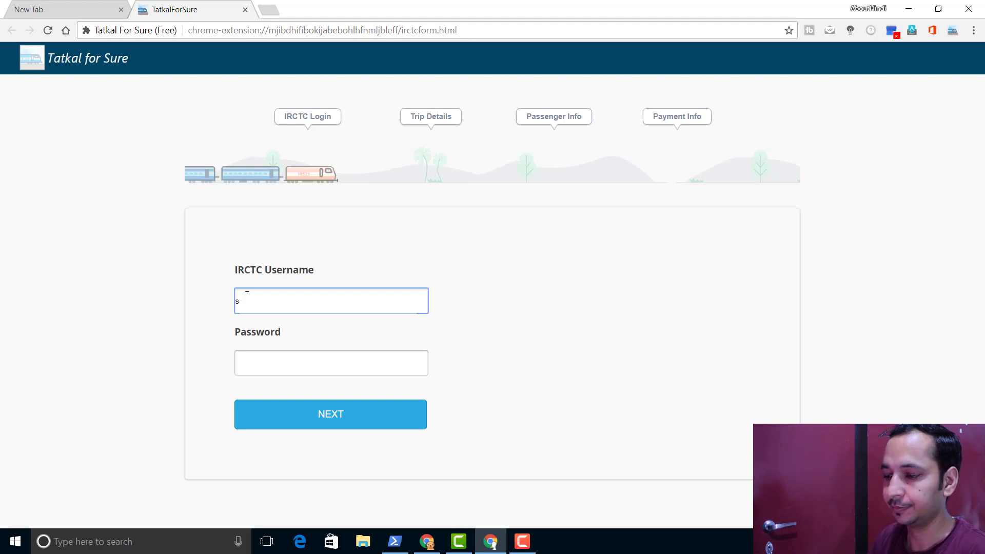
key(Tab)
text(•)
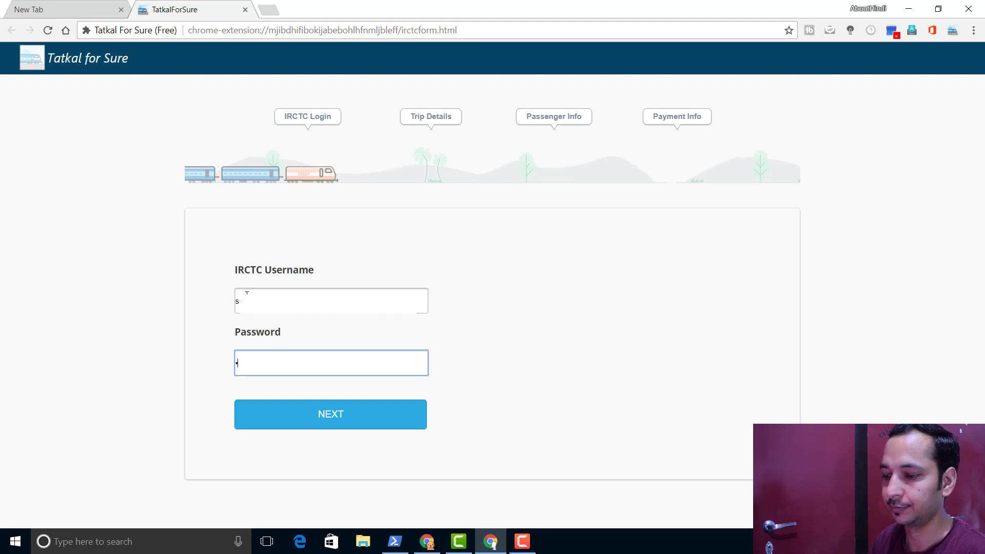
text(••)
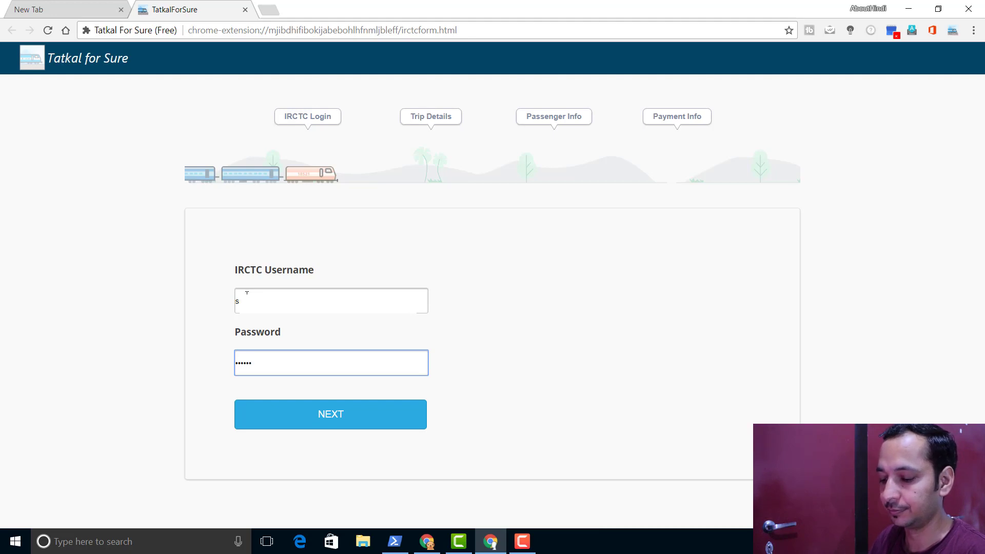
- Continue to trip details and set From DEHRADUN - DDN and To NEW DELHI - NDLS
click(318, 411)
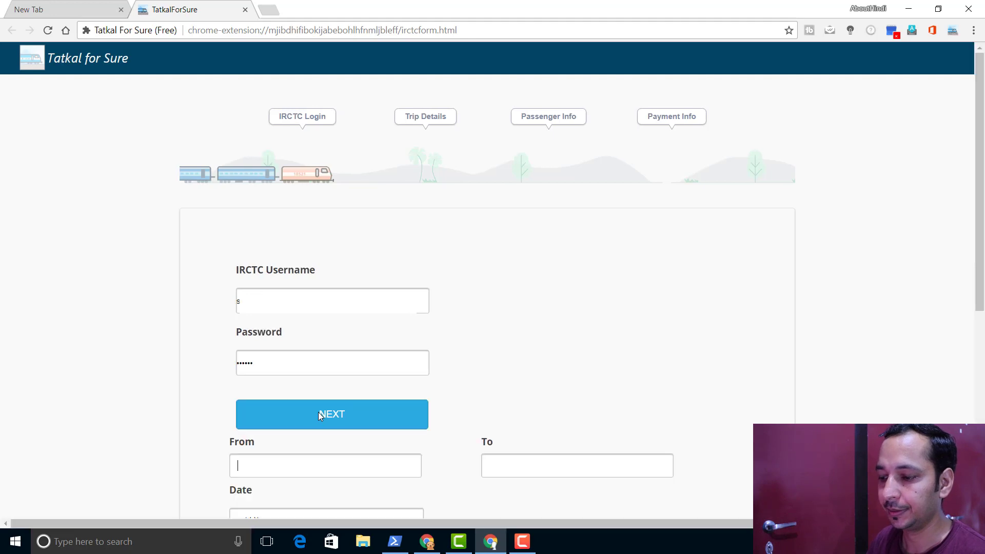
scroll(329, 393, down, 1)
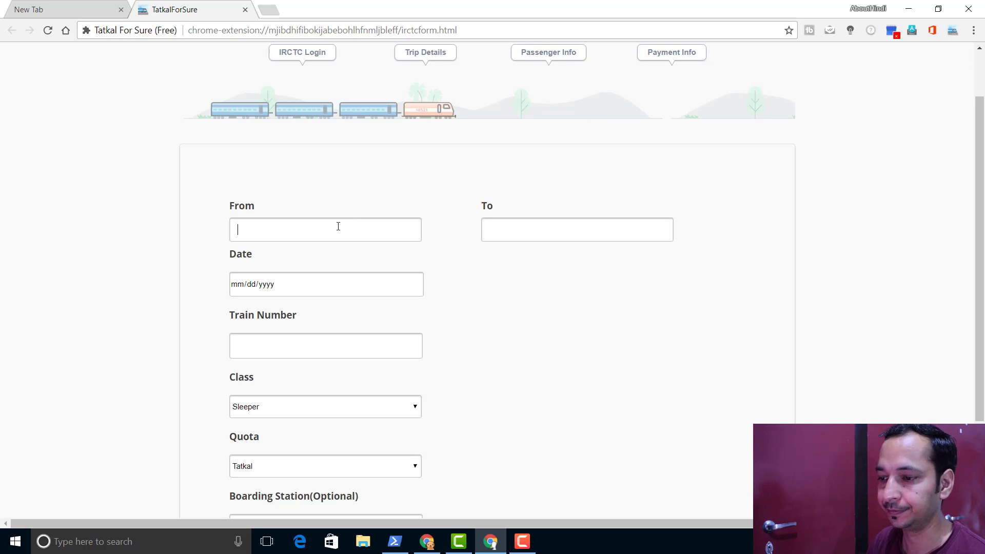
text(dehradun)
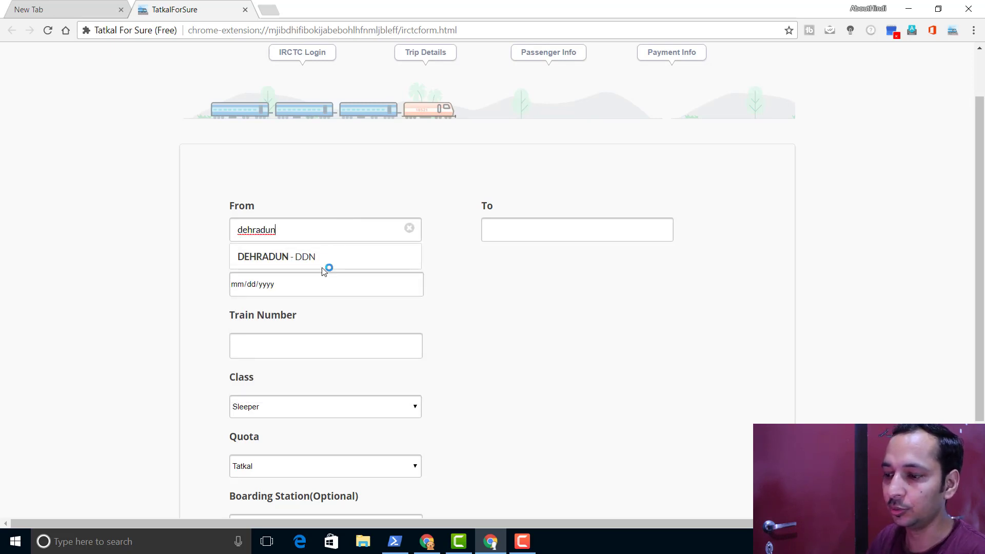
click(325, 257)
click(586, 236)
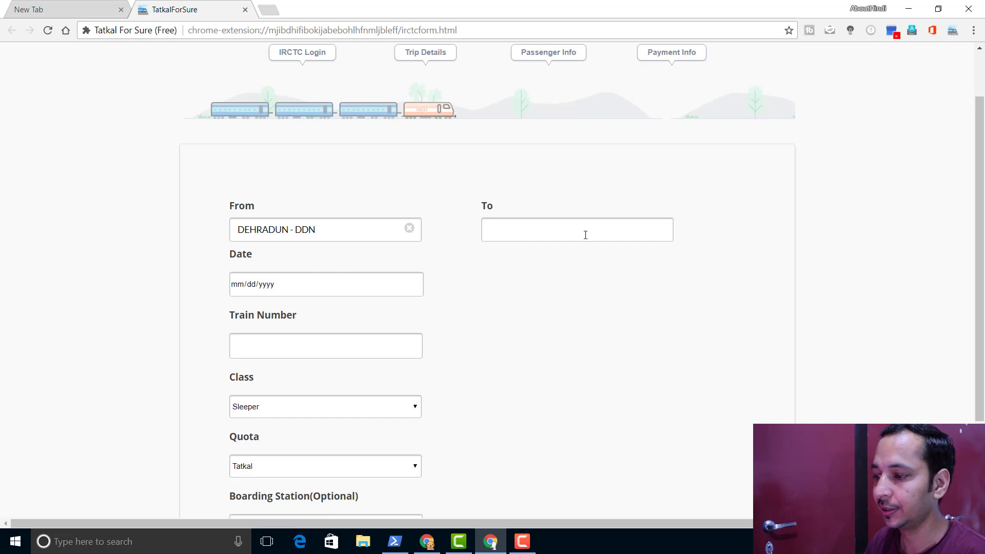
text(dehl)
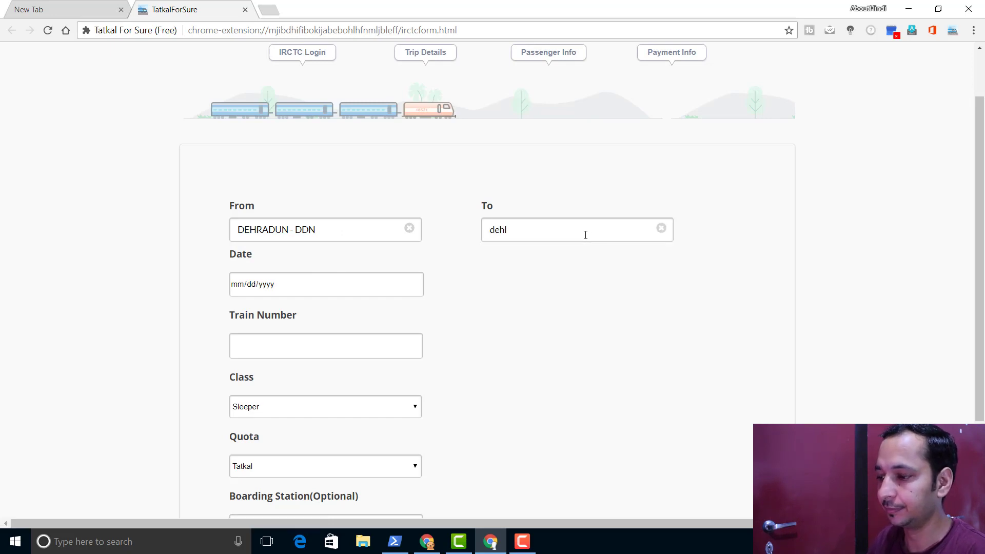
key(BackSpace)
key(BackSpace)
text(lhi)
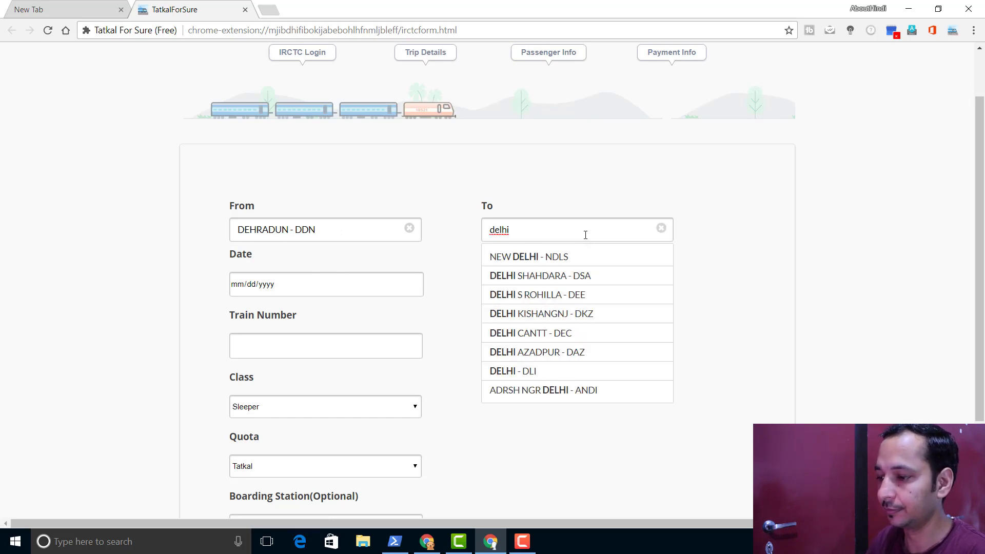
click(576, 258)
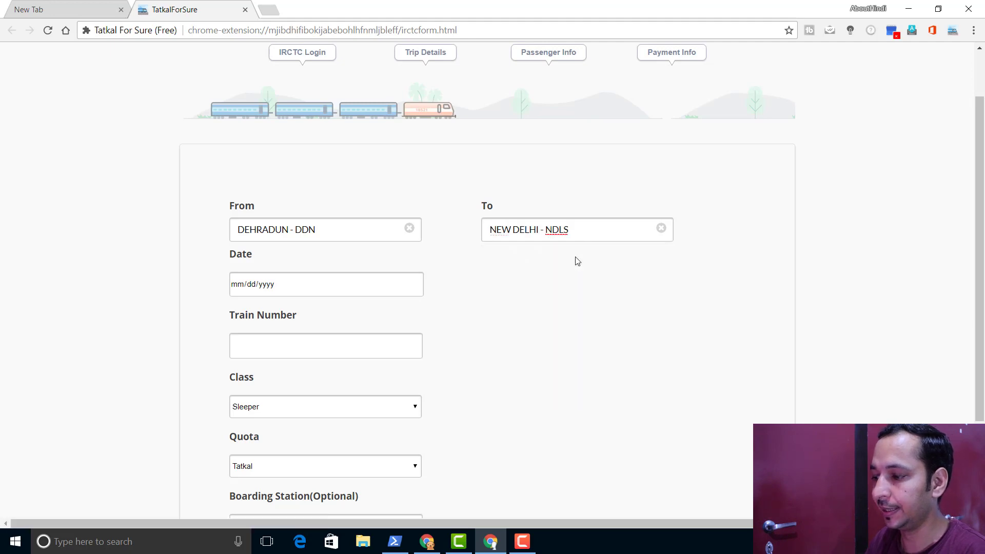
- Set the travel date to 08/18/2017 and the train number to 12056
click(295, 288)
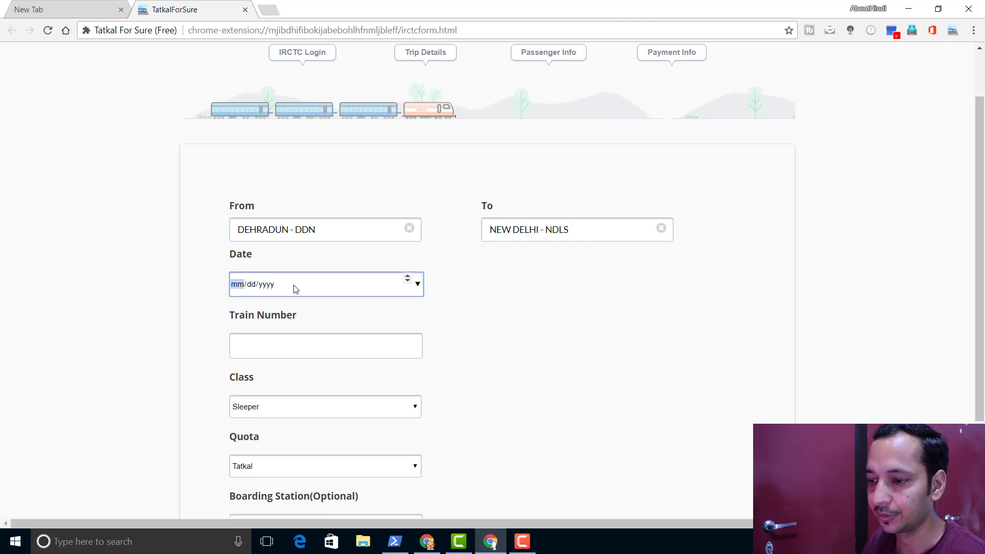
click(418, 285)
click(358, 403)
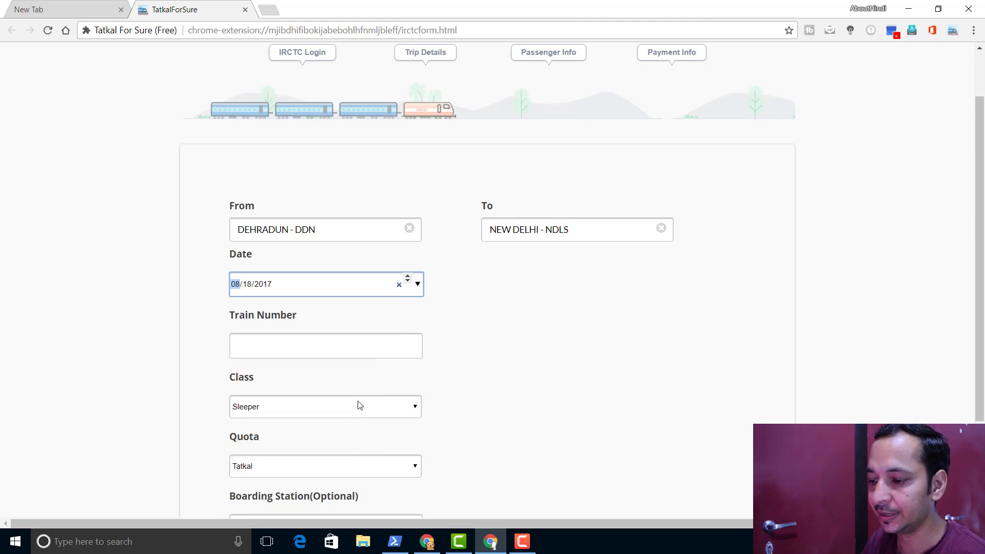
click(277, 350)
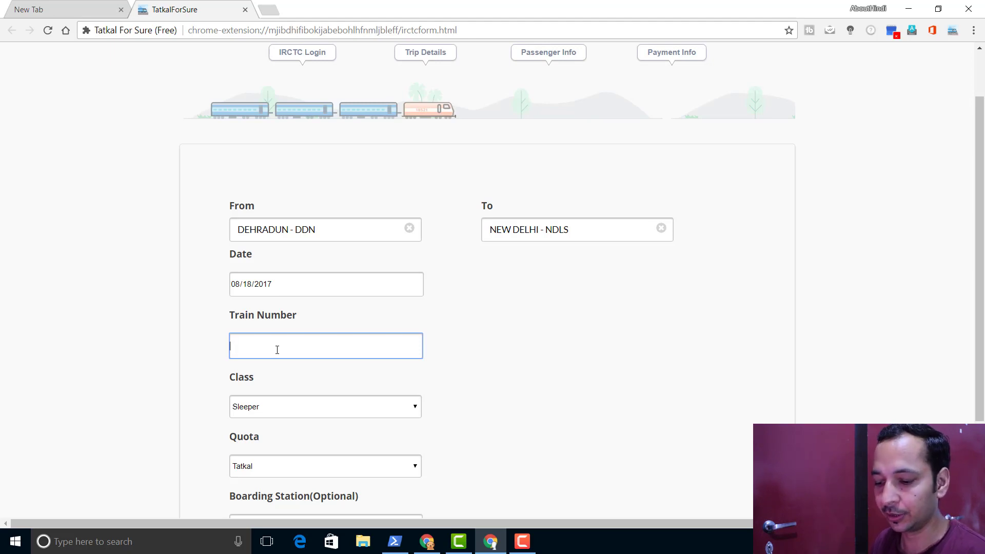
text(12056)
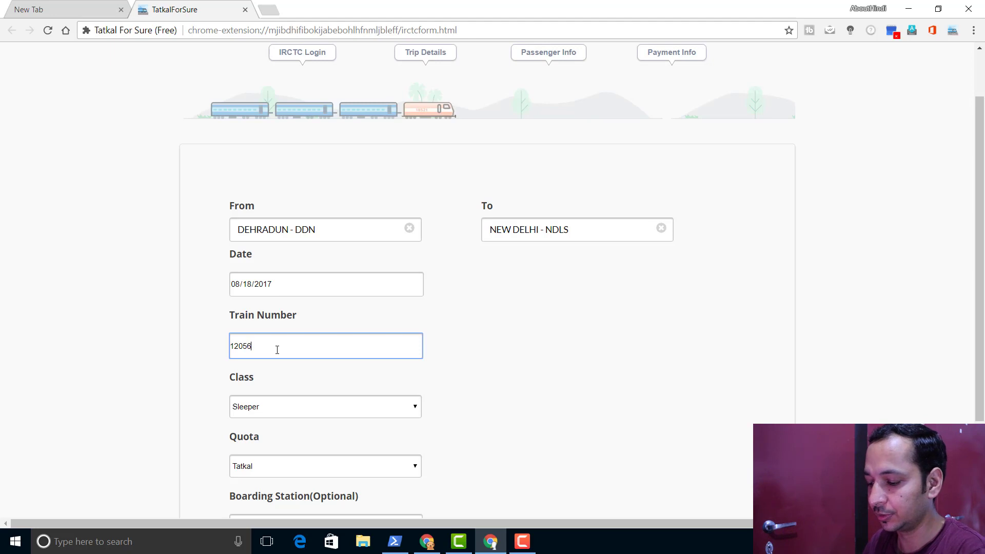
scroll(290, 398, down, 3)
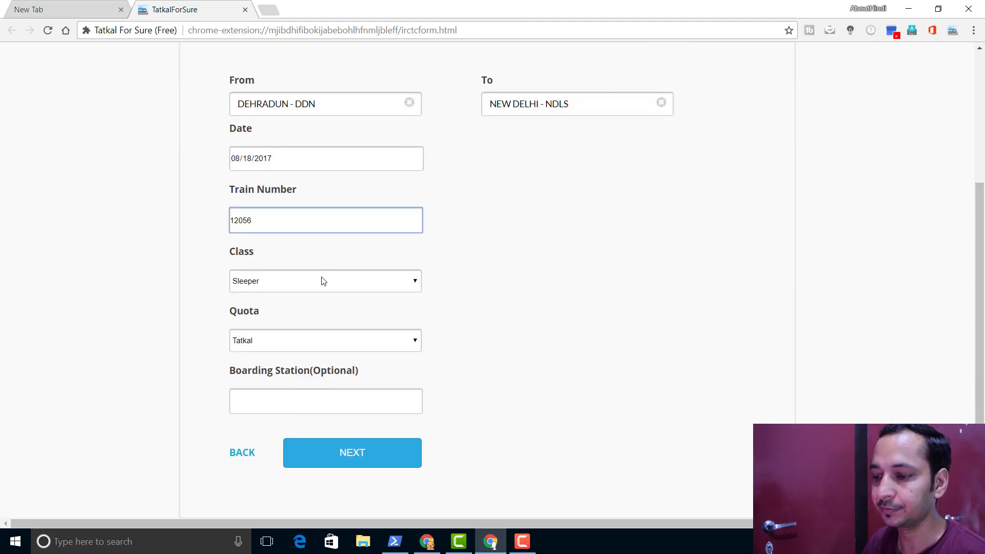
- Choose Second Seating class, keep Tatkal quota, and continue to Passenger Info
click(323, 282)
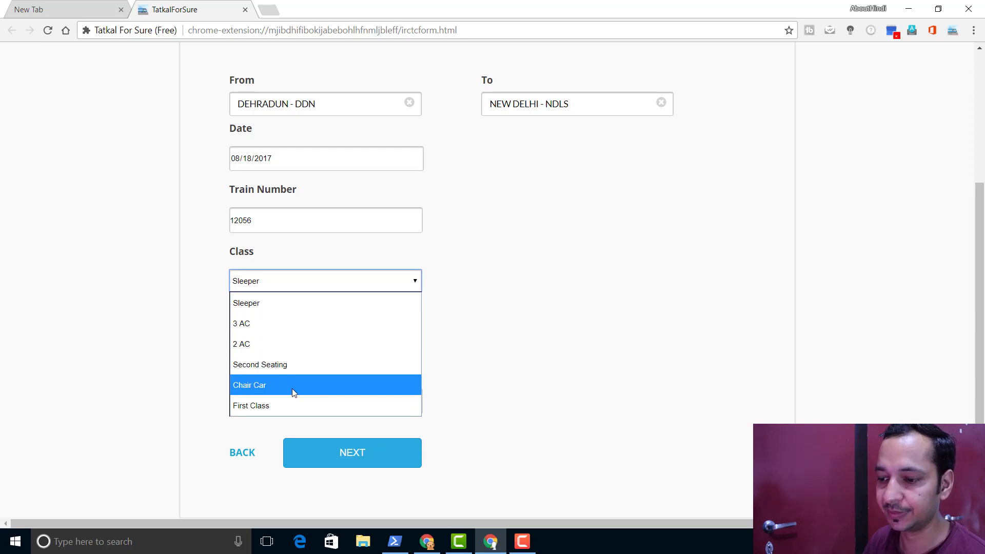
click(292, 365)
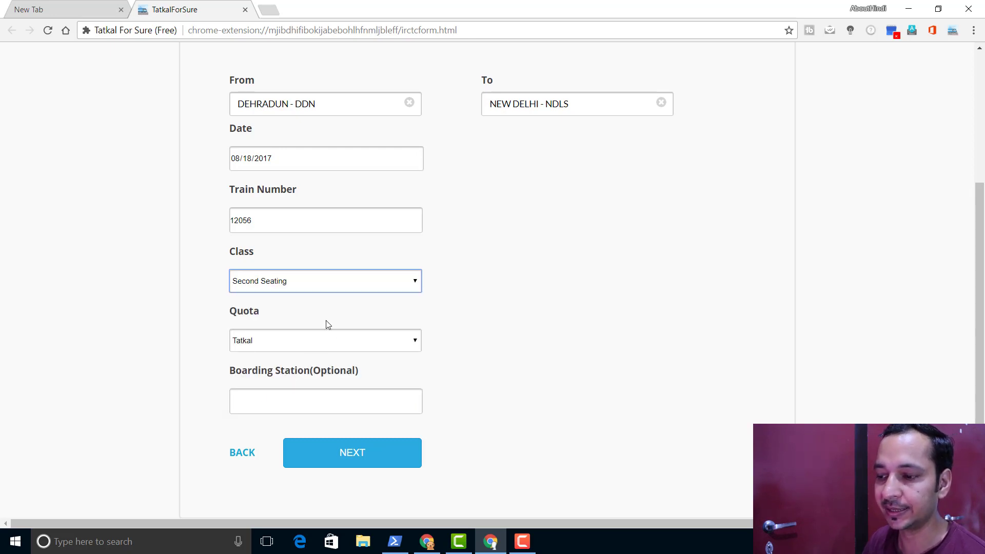
click(318, 348)
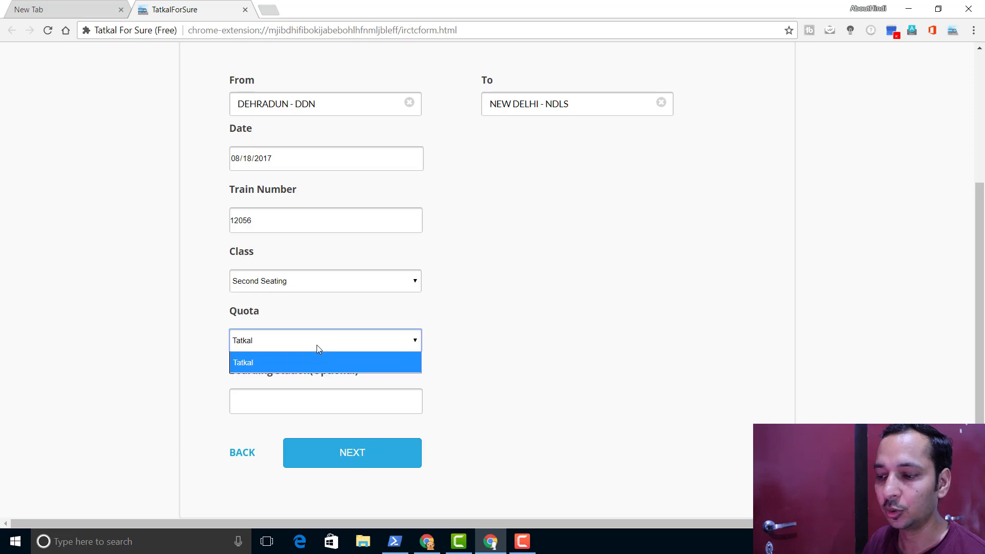
click(311, 364)
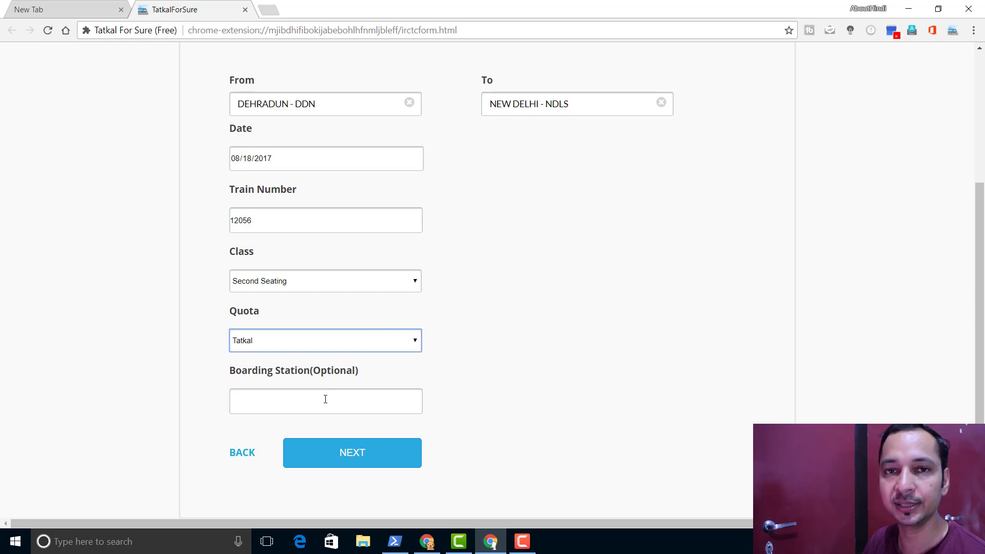
click(344, 453)
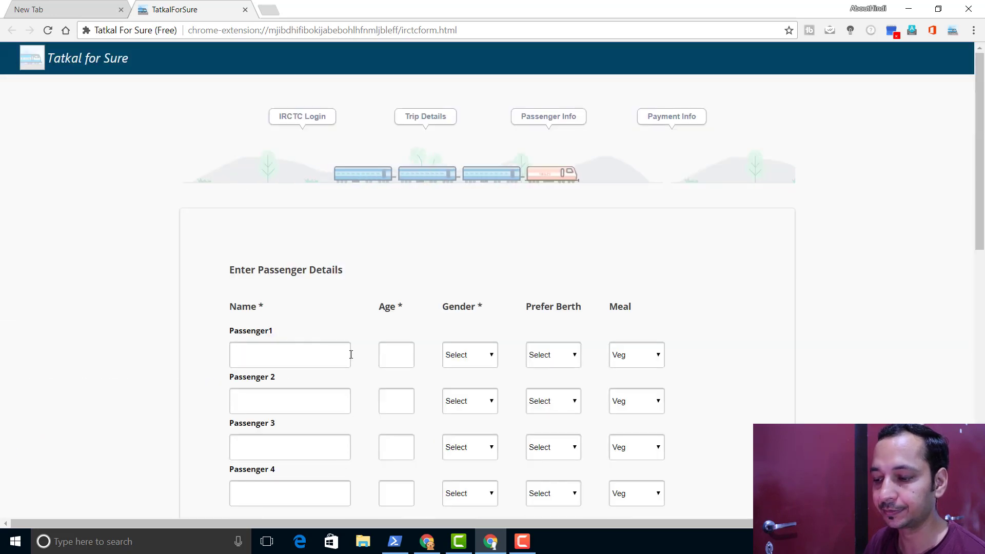
- Fill Passenger 1 with the passenger's full name, age 32, Male, LOWER berth
scroll(351, 354, down, 2)
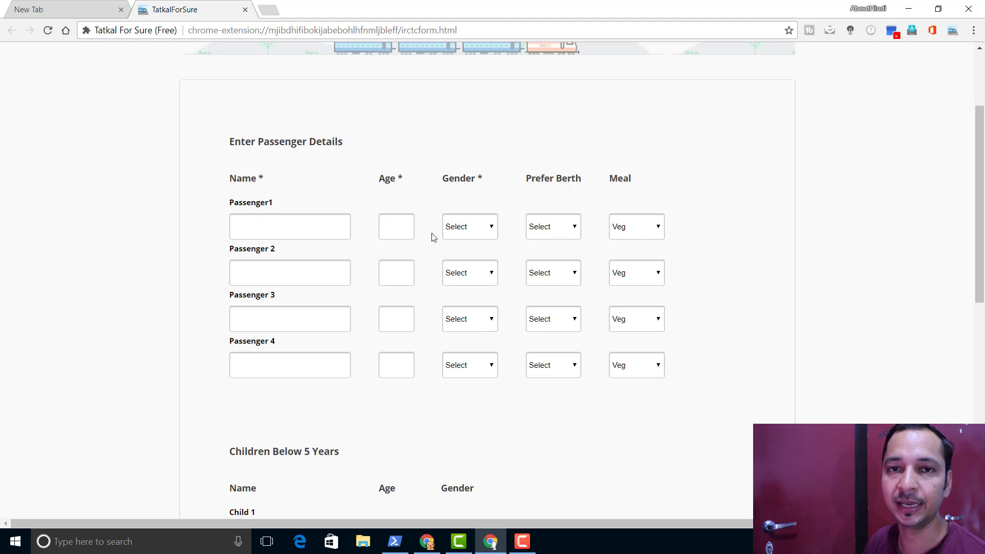
click(331, 228)
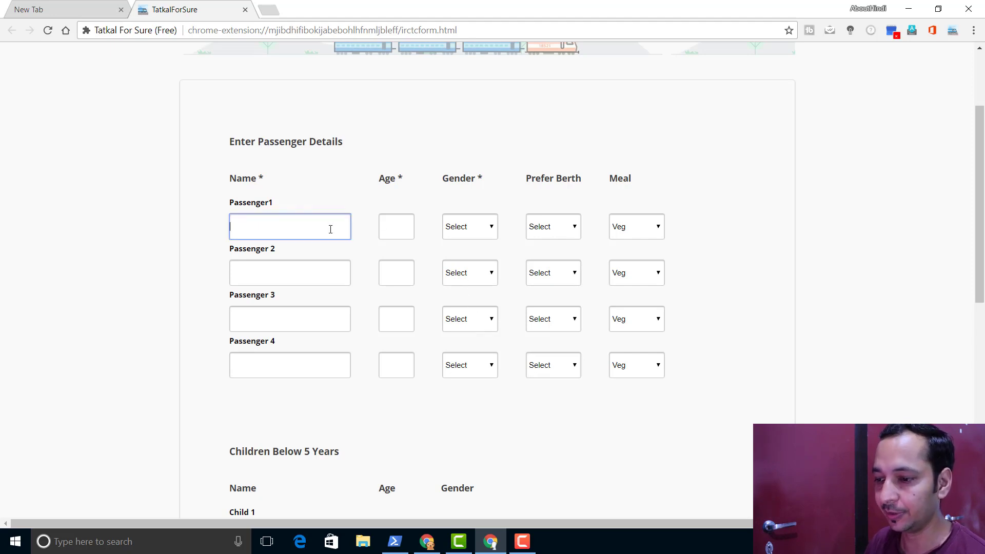
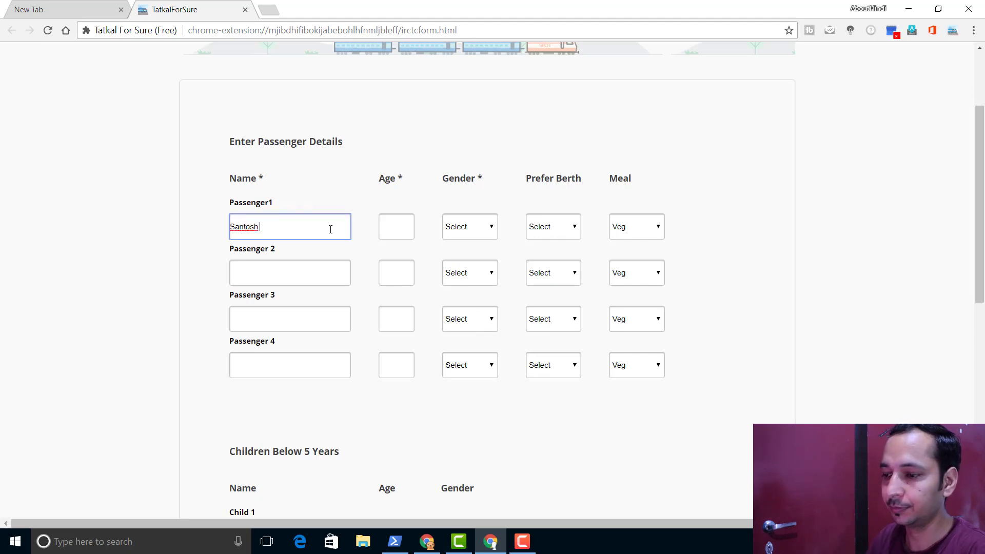
key(Tab)
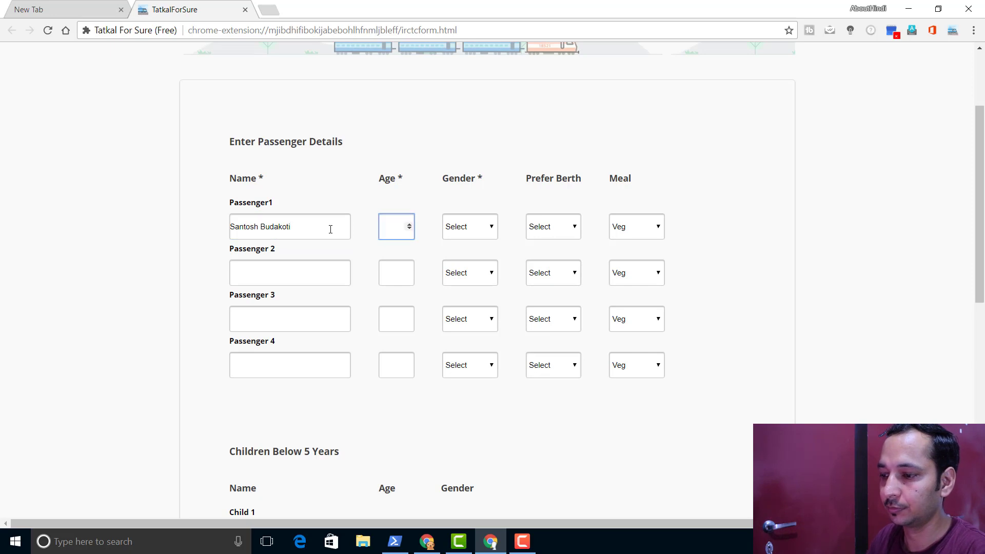
text(32)
key(Tab)
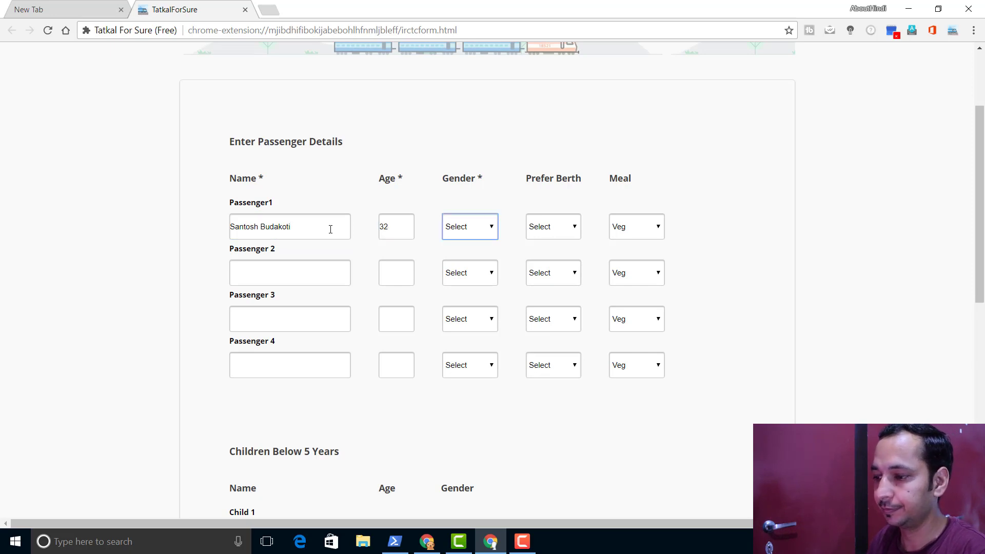
key(m)
key(Tab)
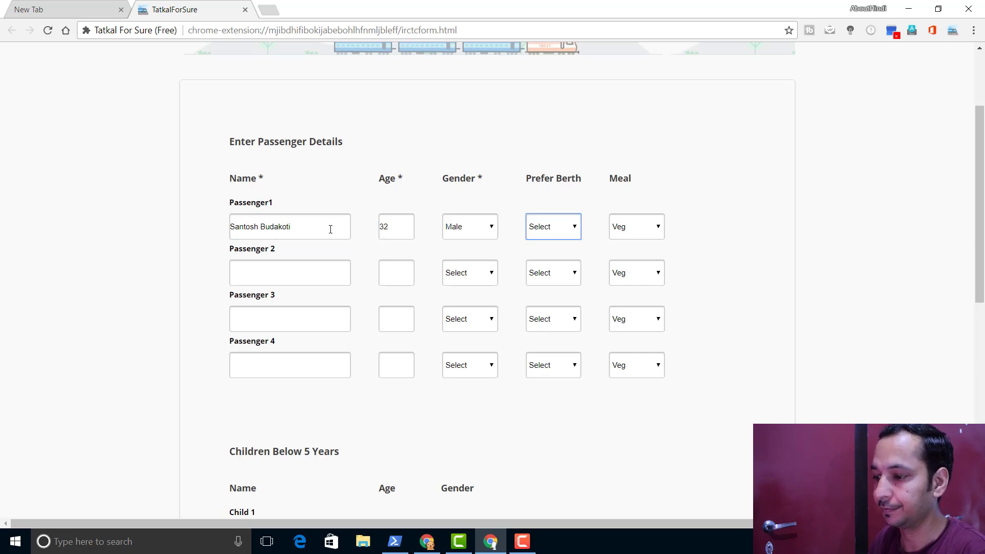
key(l)
key(Tab)
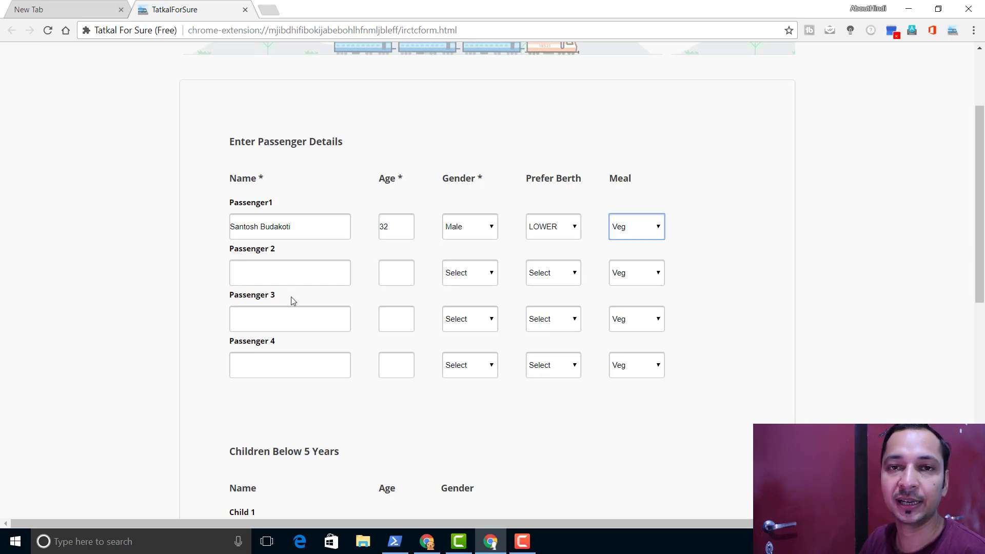
- Enter the contact mobile number and enable 'Book only if confirm seats are alloted'
scroll(291, 297, down, 3)
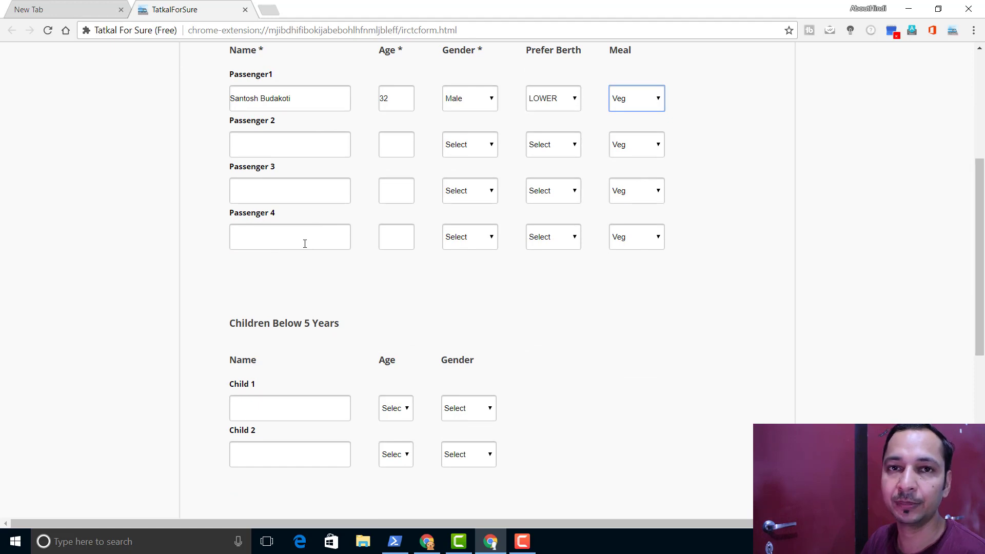
scroll(305, 243, down, 3)
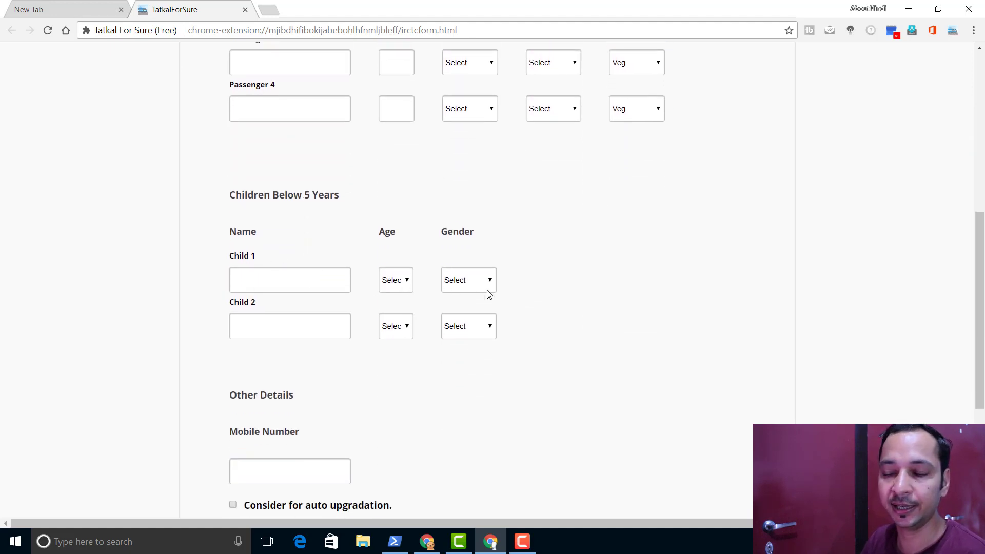
scroll(490, 293, down, 2)
click(264, 353)
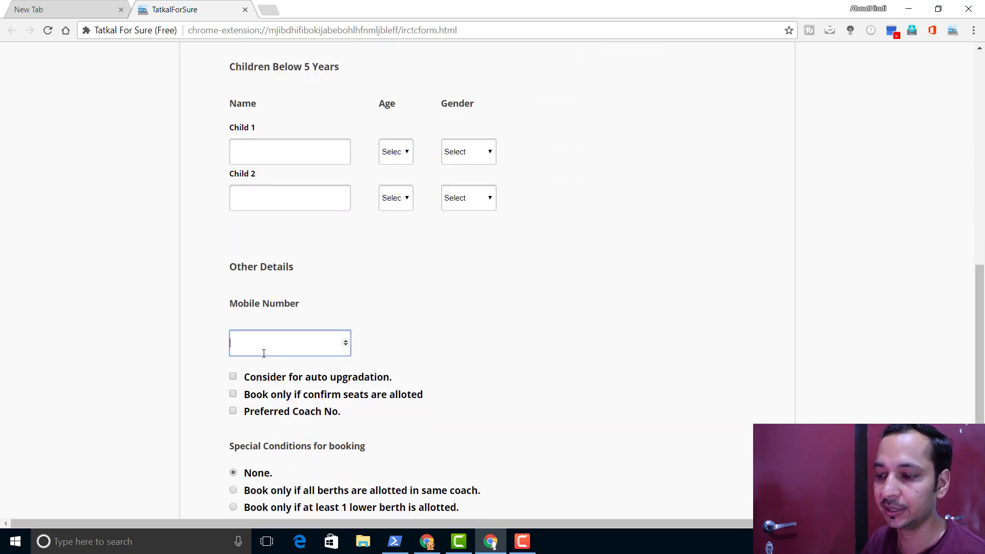
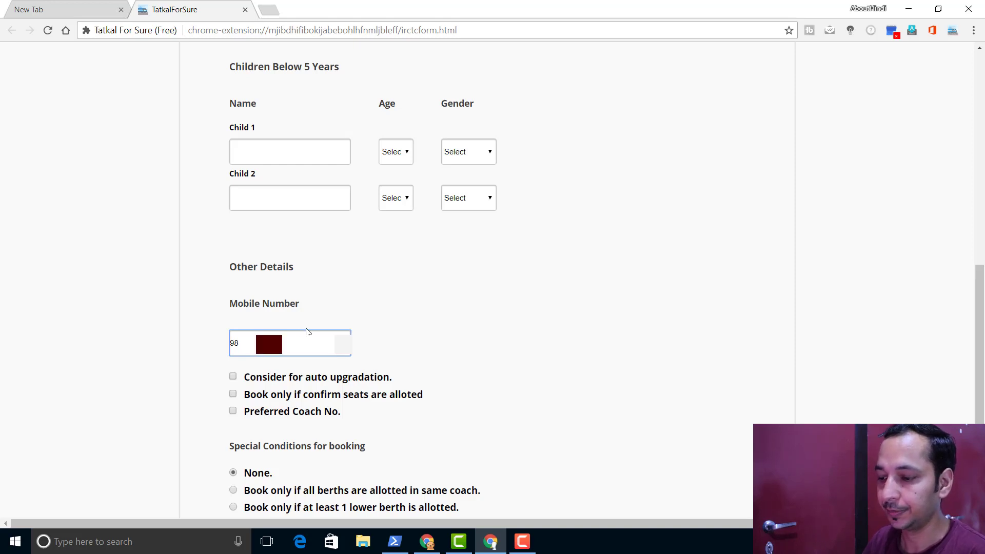
scroll(305, 331, down, 2)
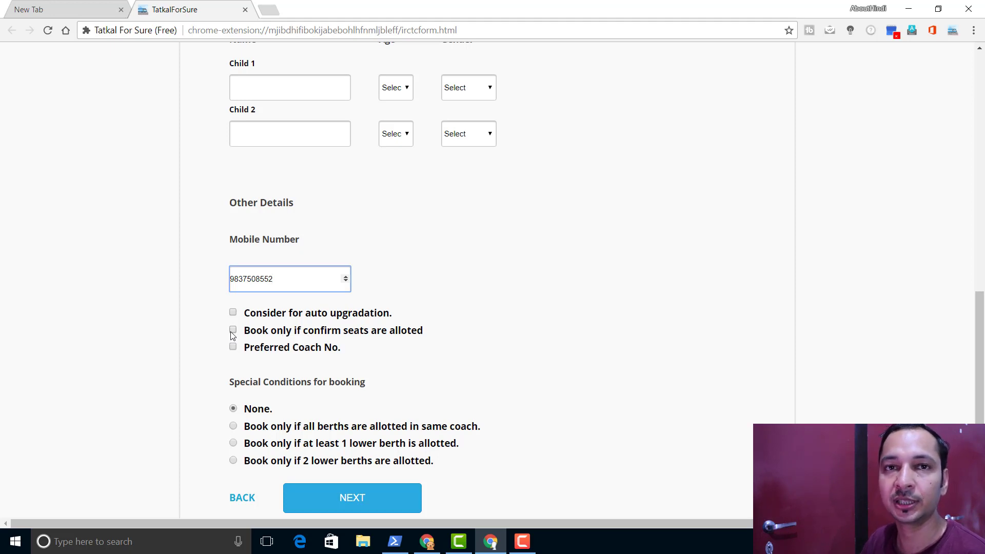
click(233, 331)
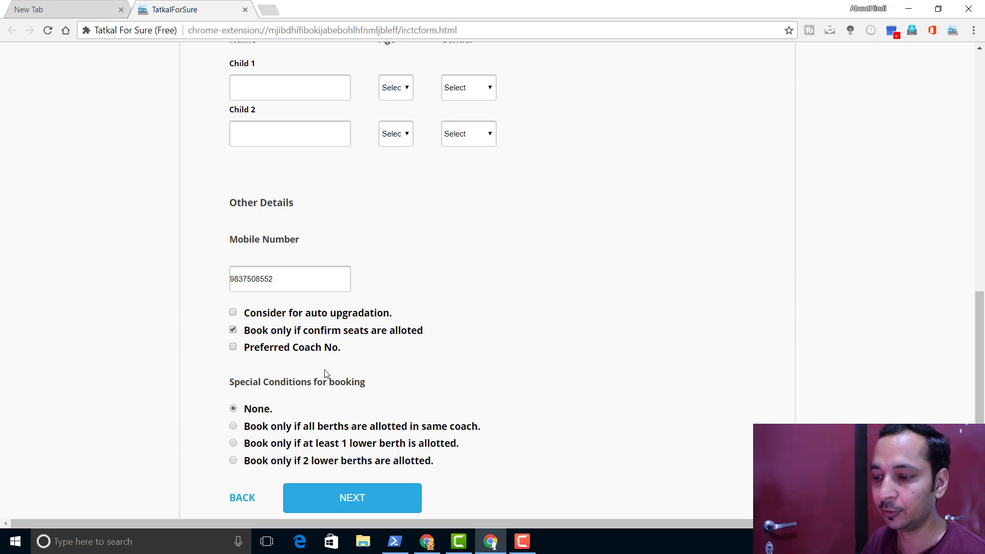
scroll(336, 380, down, 2)
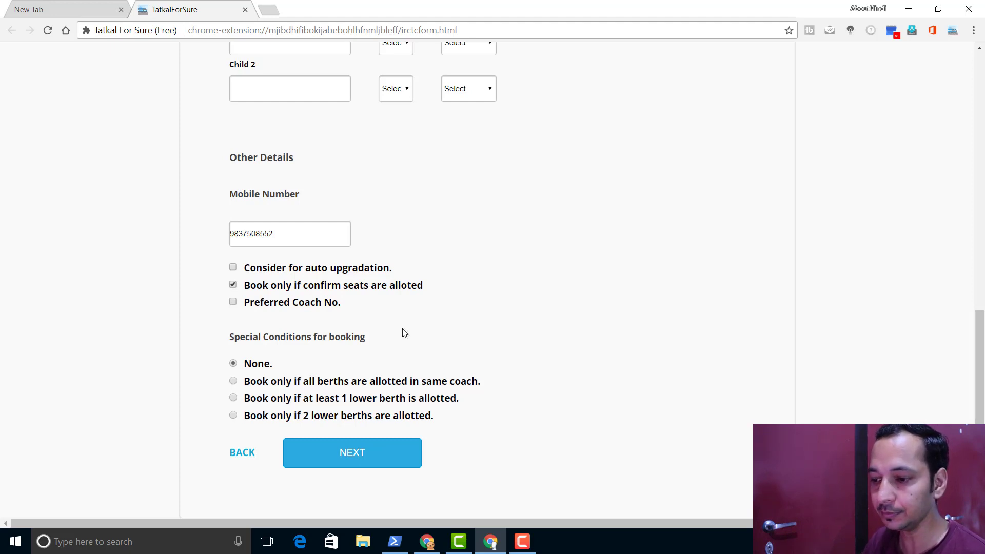
- On the payment step, choose Debit Card with State Bank Of India and enter the card number
click(336, 459)
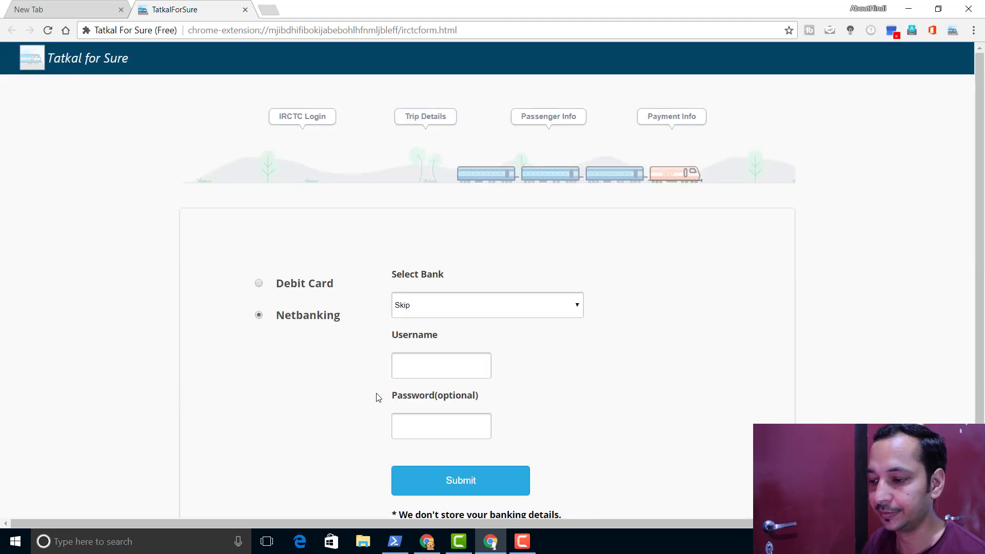
scroll(471, 336, down, 2)
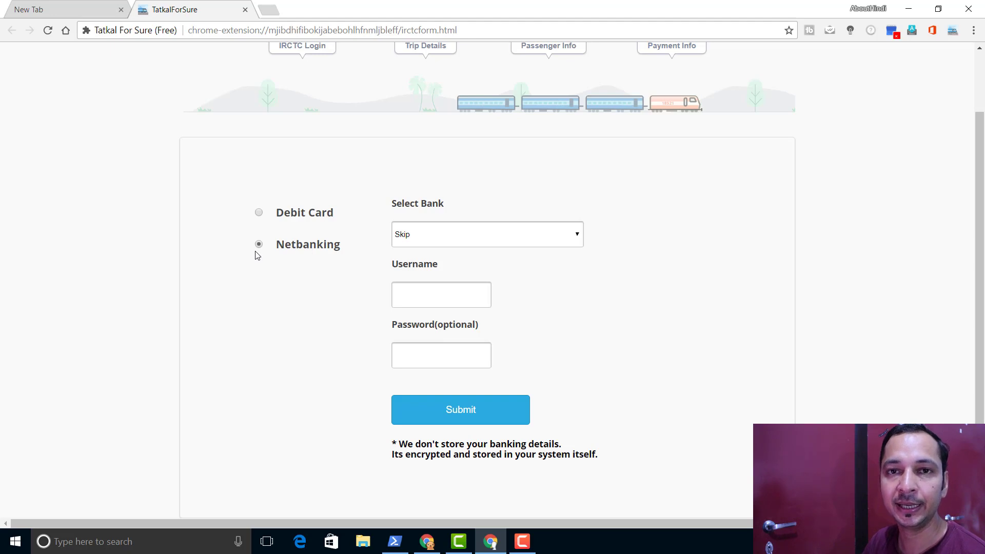
click(259, 214)
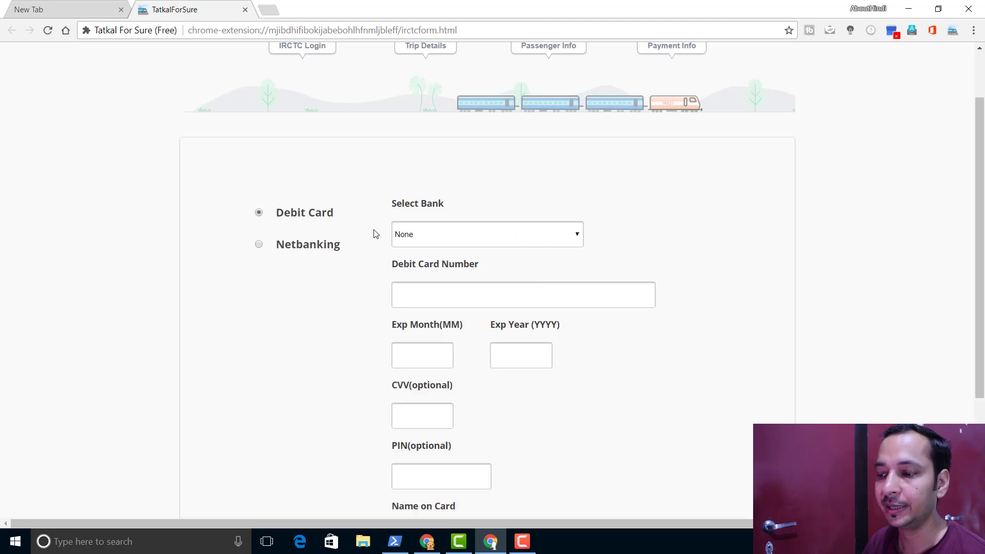
click(458, 234)
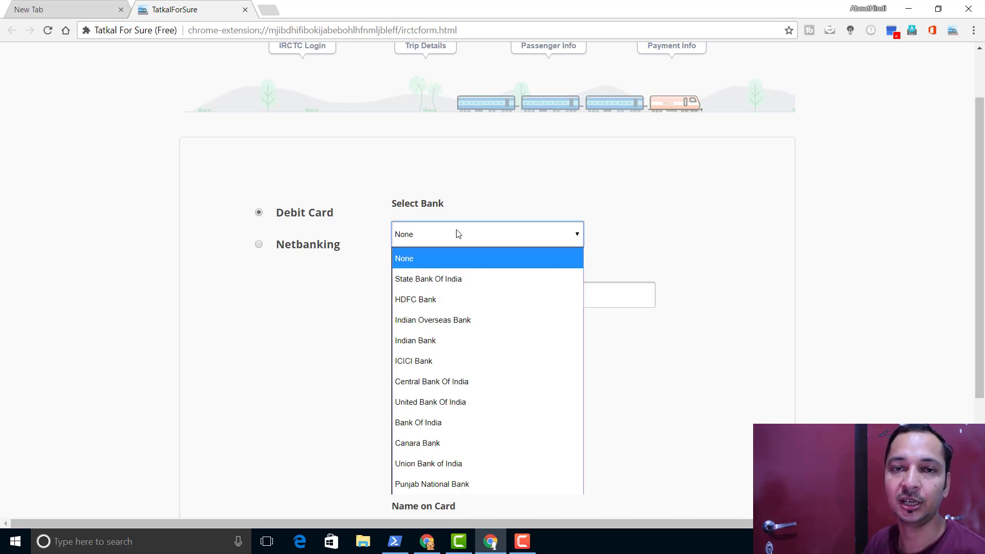
click(456, 279)
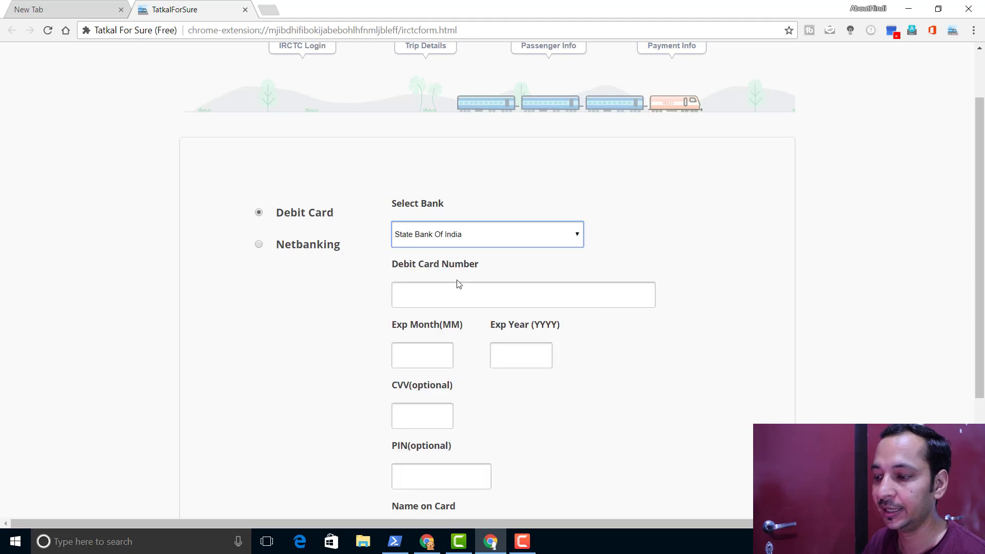
click(413, 295)
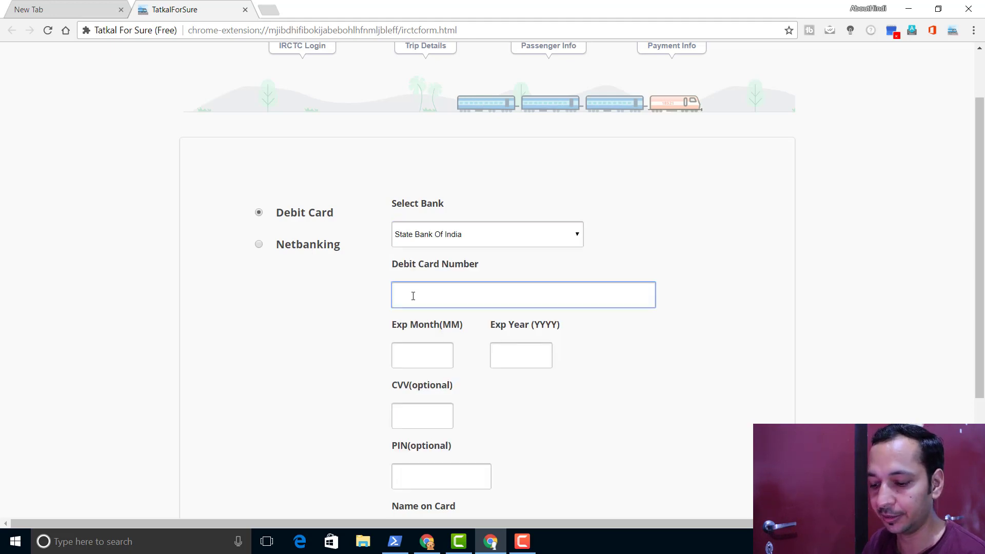
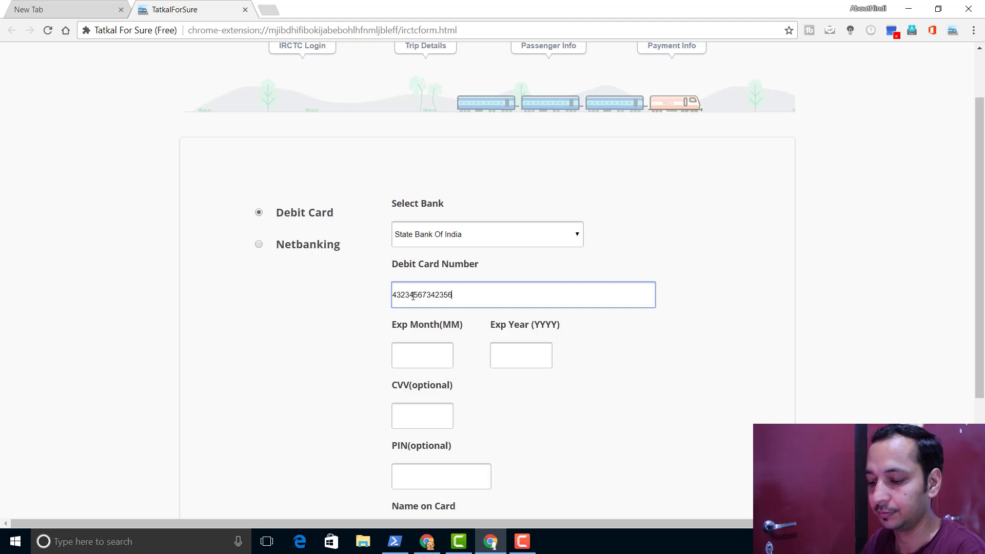
- Set card expiry to month 2, year 2018, enter the CVV, and move to Name on Card
click(421, 358)
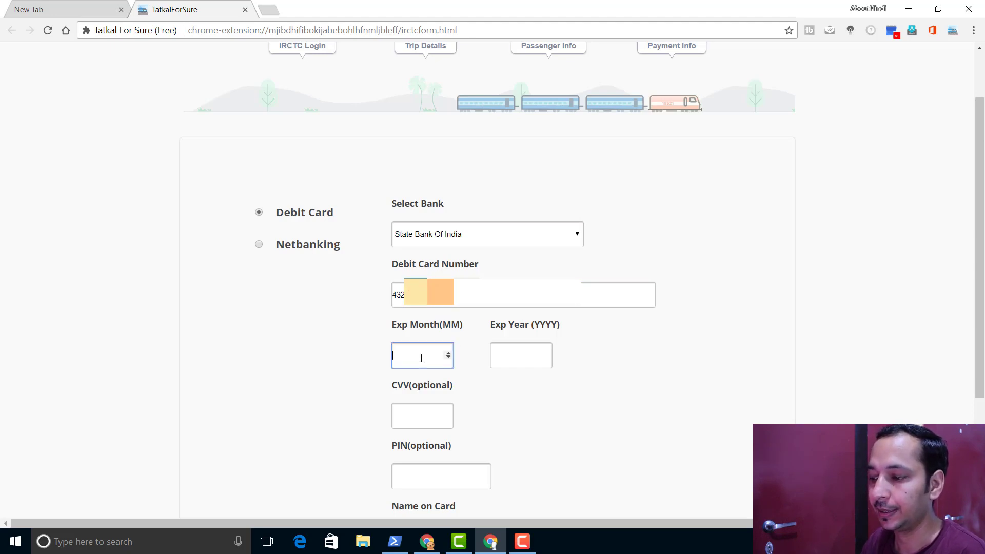
click(448, 354)
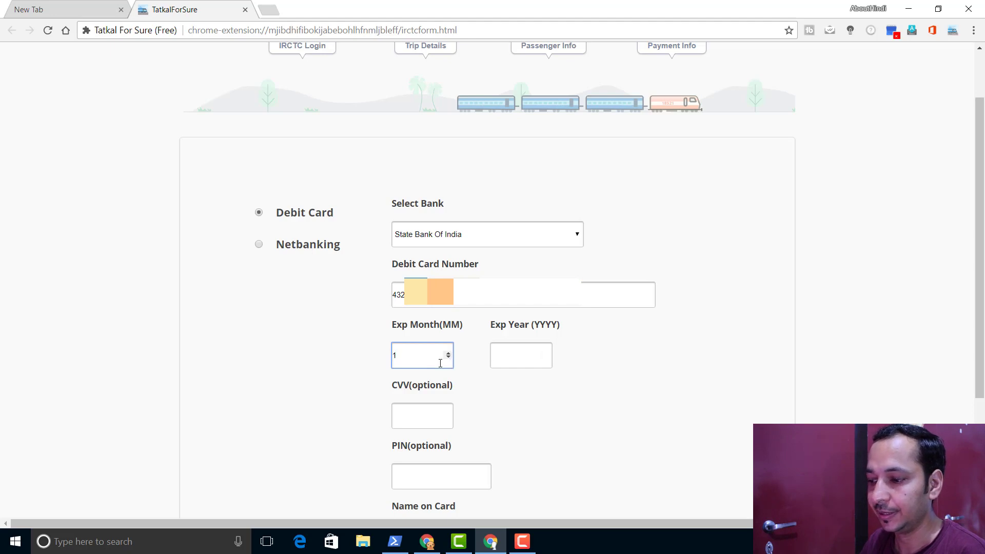
click(448, 354)
click(501, 346)
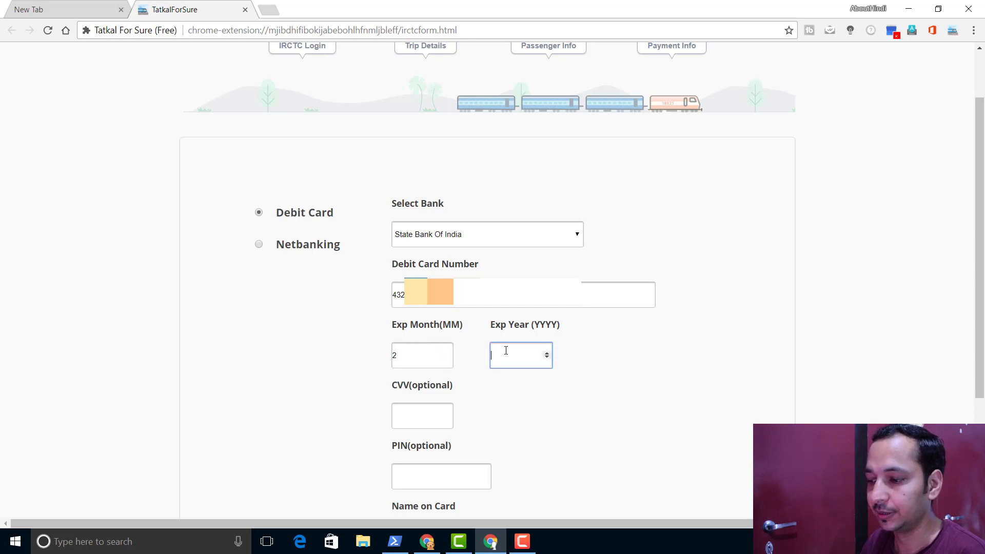
click(547, 353)
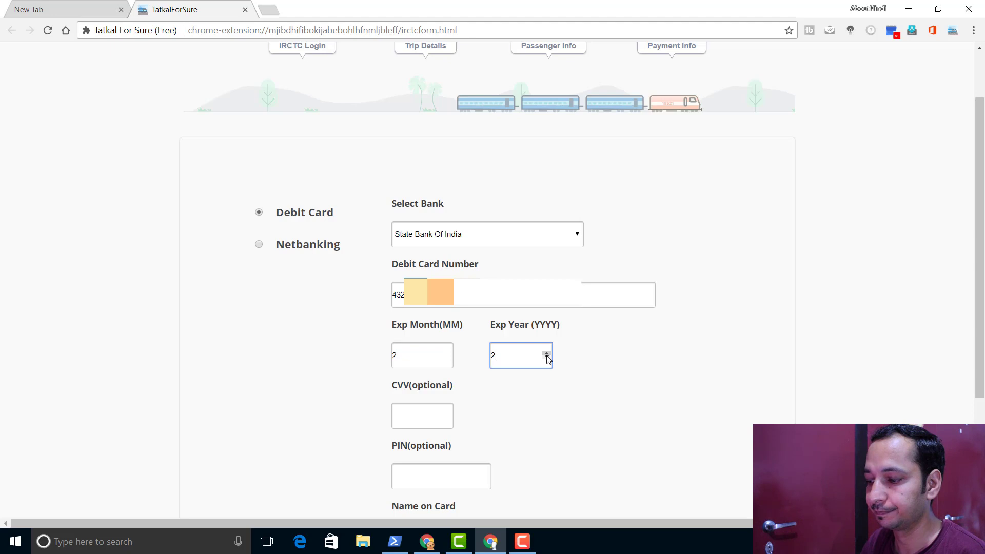
key(BackSpace)
text(2018)
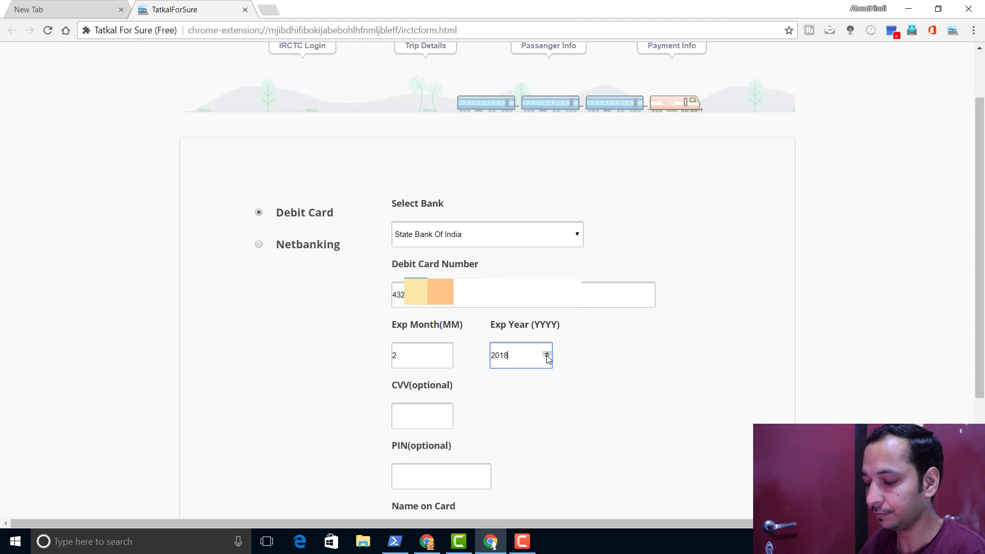
click(401, 410)
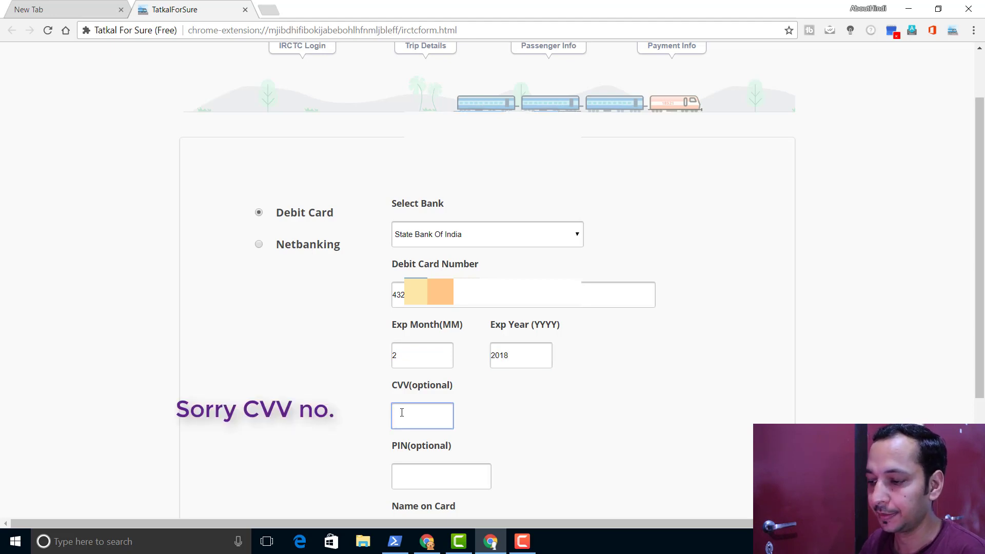
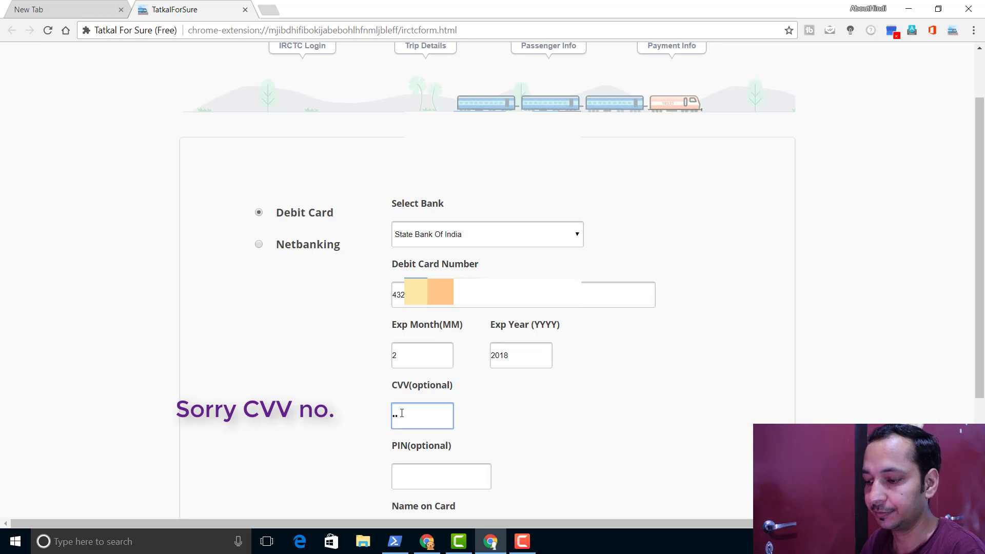
scroll(418, 457, down, 1)
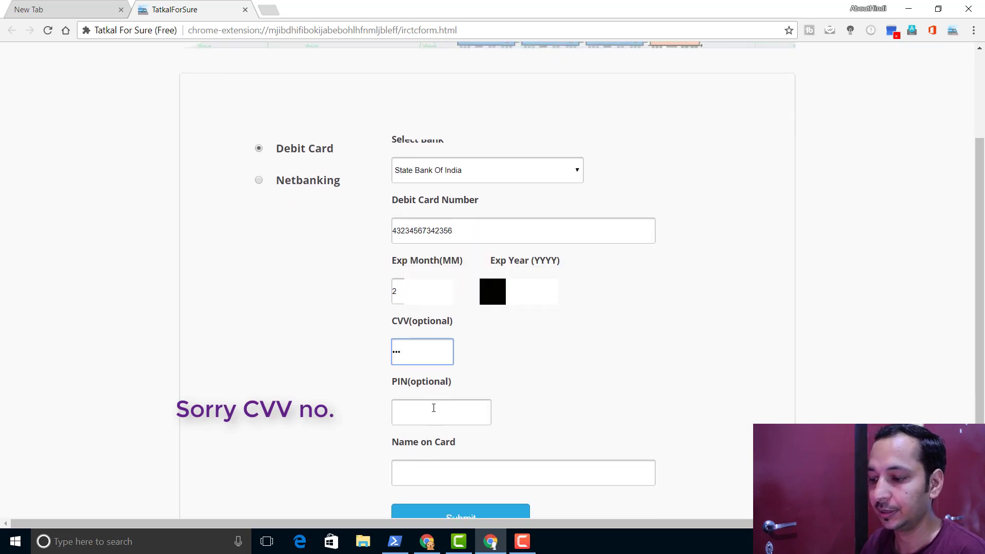
scroll(433, 413, down, 2)
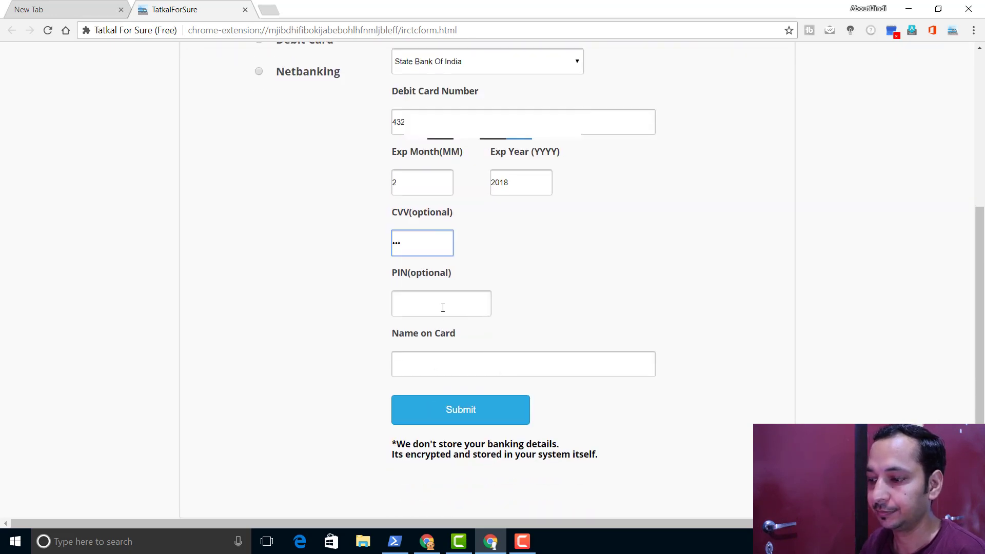
click(440, 371)
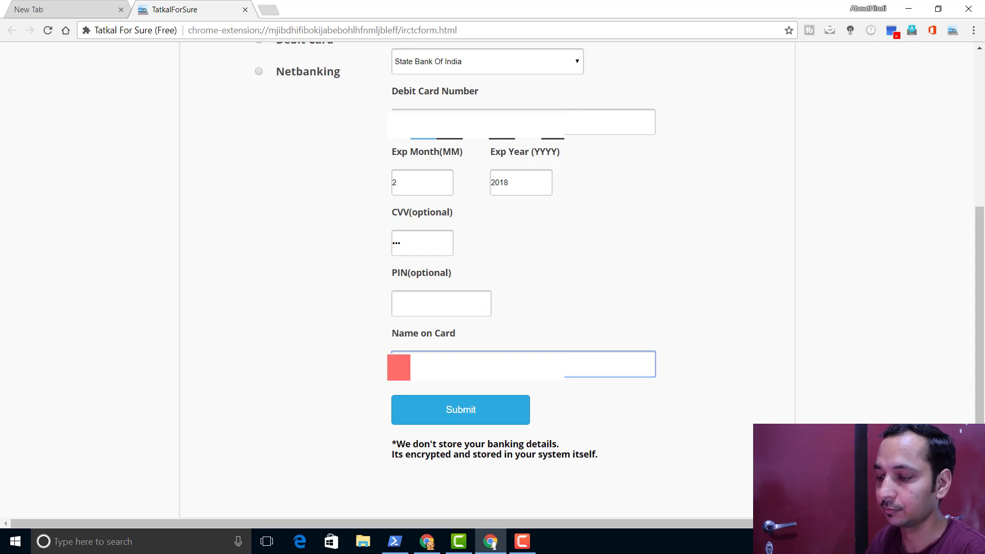
- Submit to save trip T1 (18 Aug, Dehradun to New Delhi), then Book Now to open irctc.co.in
click(451, 414)
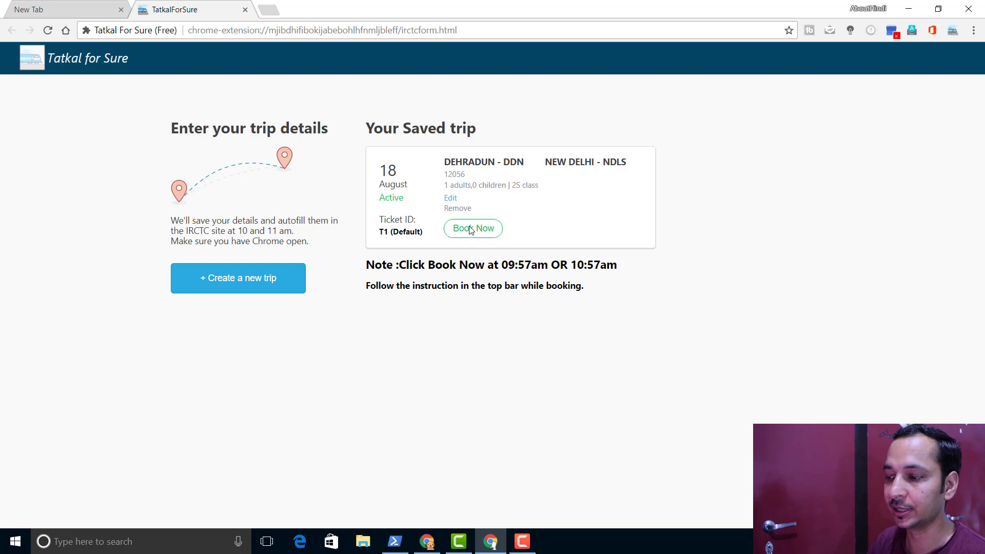
click(471, 229)
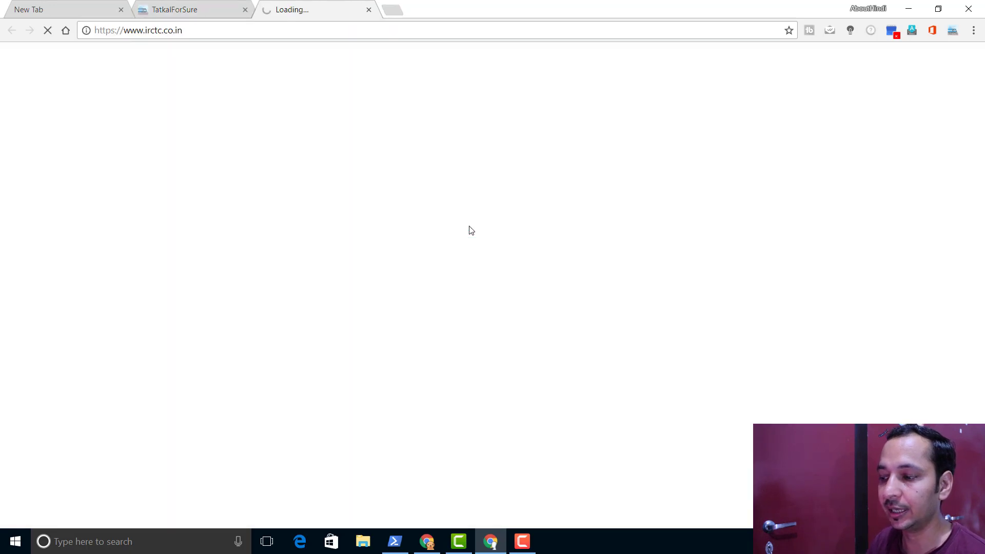